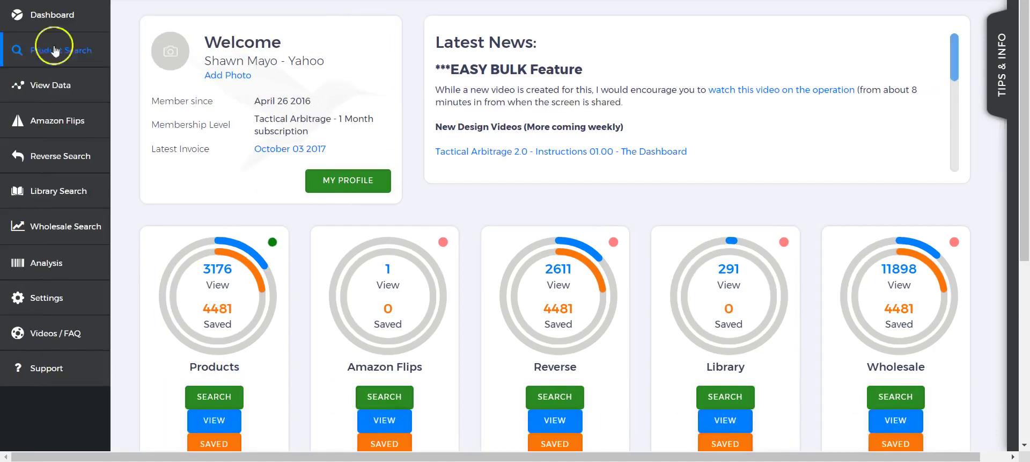
Open the Tactical Edge lookup page from the Analysis menu.
left_click(49, 261)
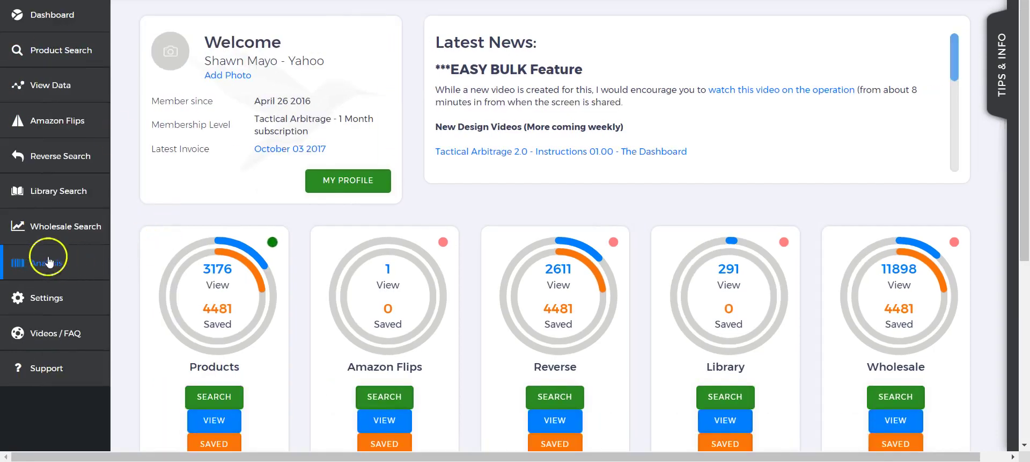
left_click(63, 262)
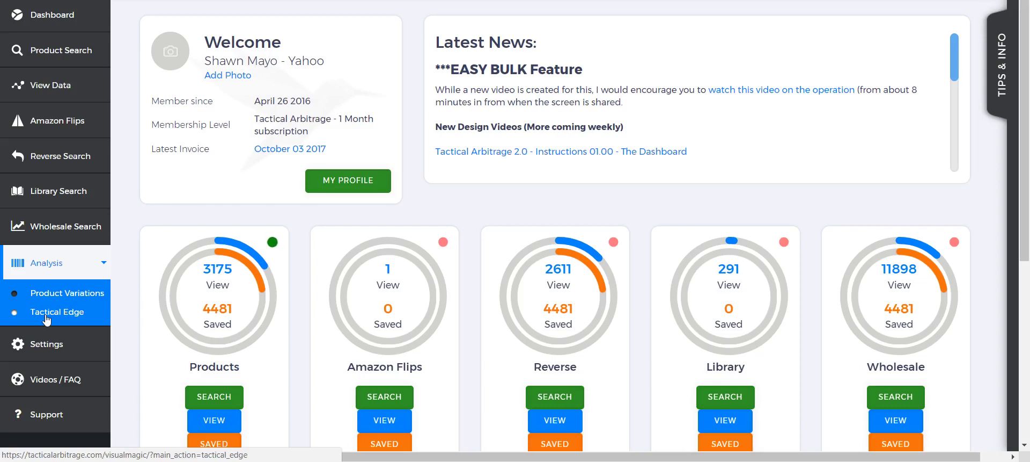
left_click(47, 319)
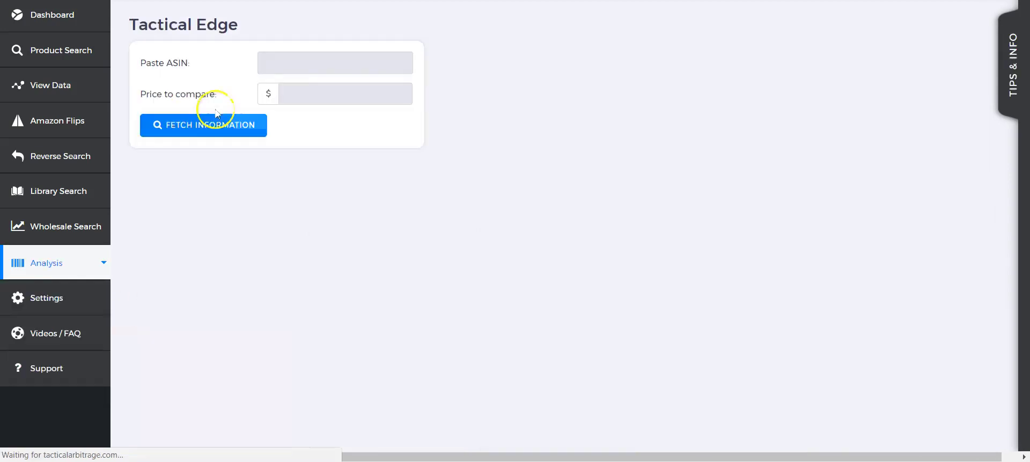
Enter ASIN B00D3J9ET8 with a compare price of 8.90.
left_click(361, 64)
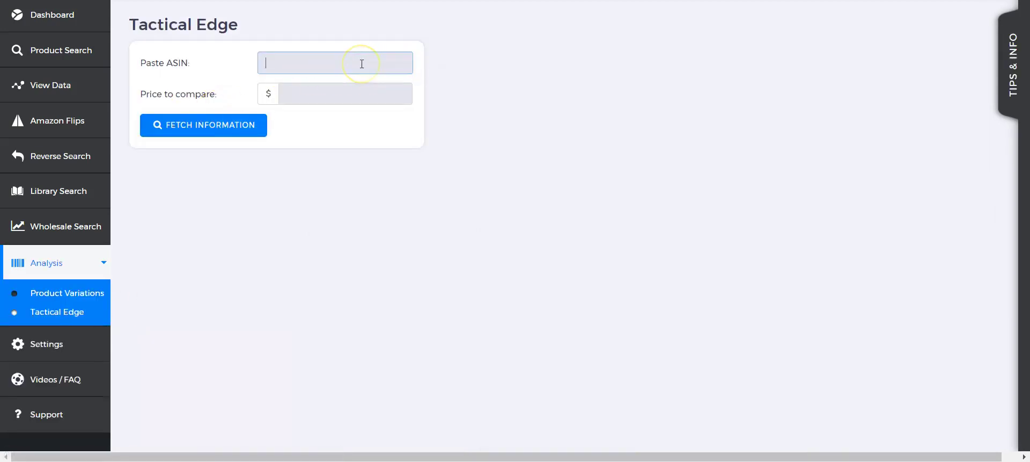
left_click(354, 89)
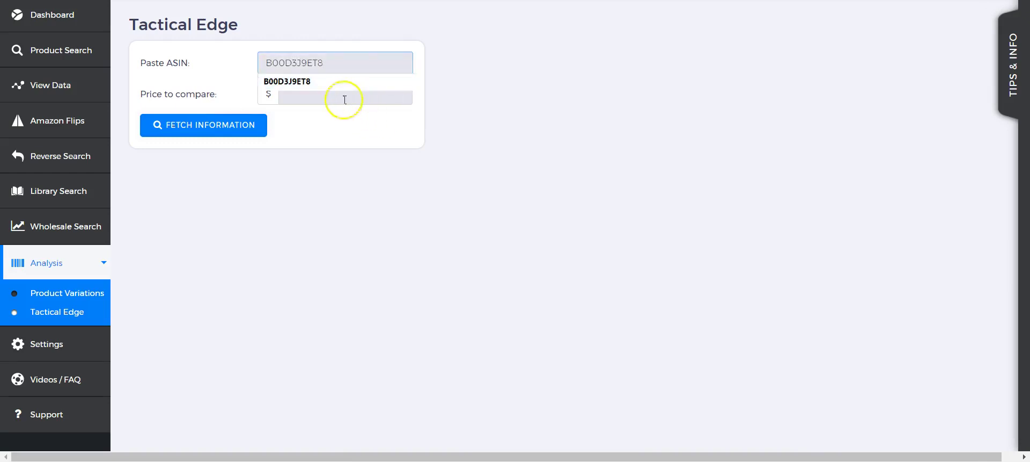
left_click(345, 97)
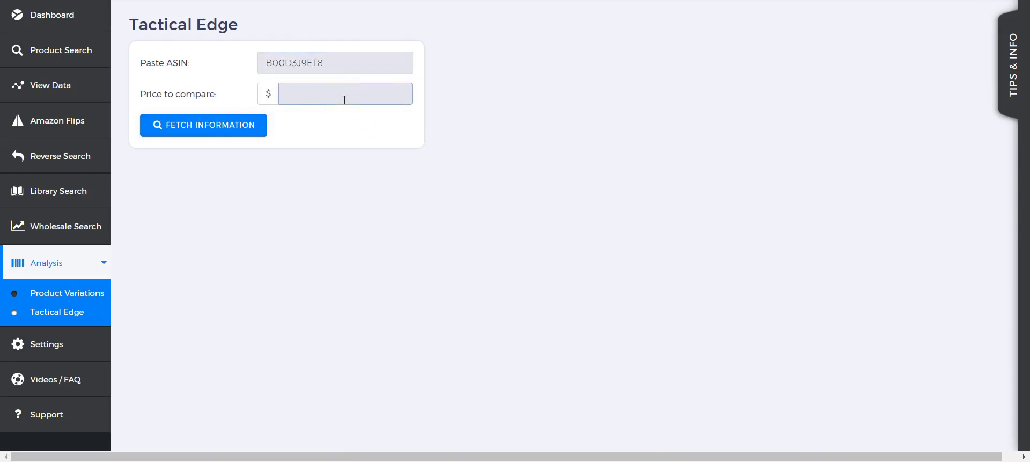
left_click(350, 97)
type("8.90")
Fetch Tactical Edge results for B00D3J9ET8 at $8.90, loading the competing-seller table.
left_click(204, 131)
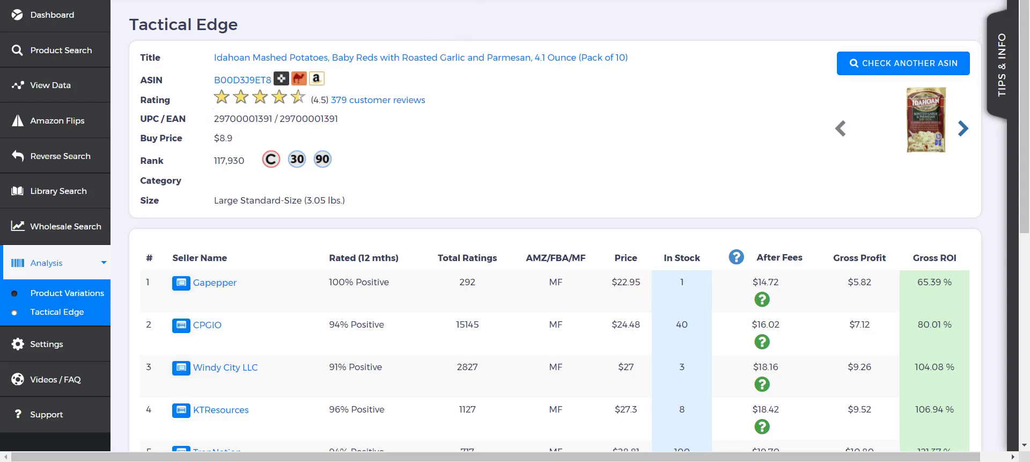
left_click(533, 161)
left_click(1026, 118)
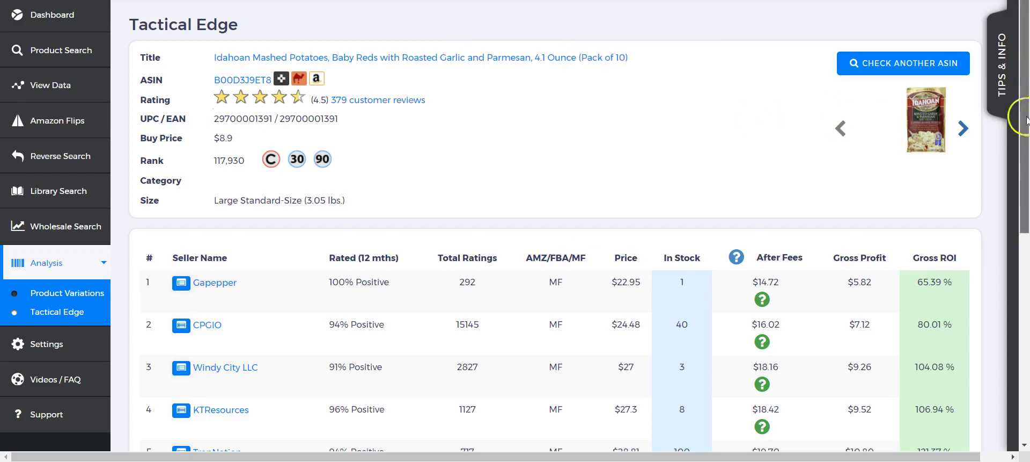
left_click_drag(1026, 118, 1023, 163)
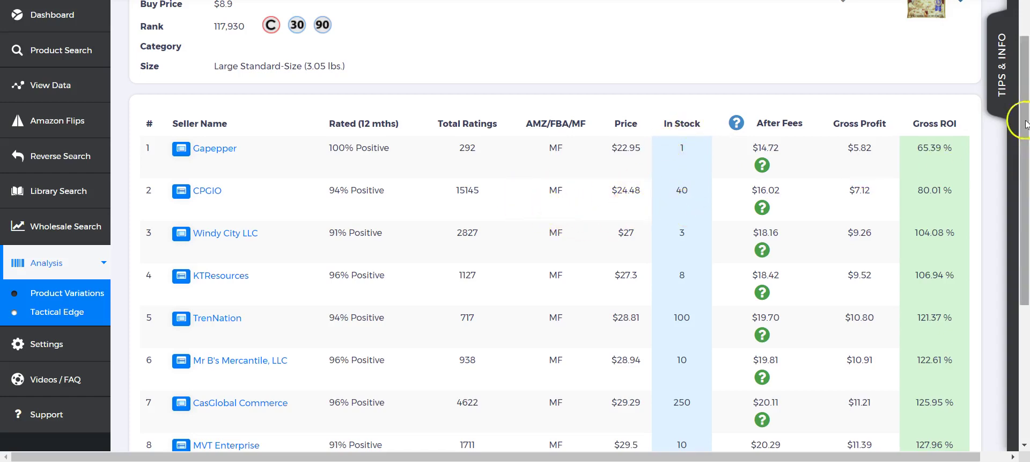
left_click_drag(1025, 124, 1025, 303)
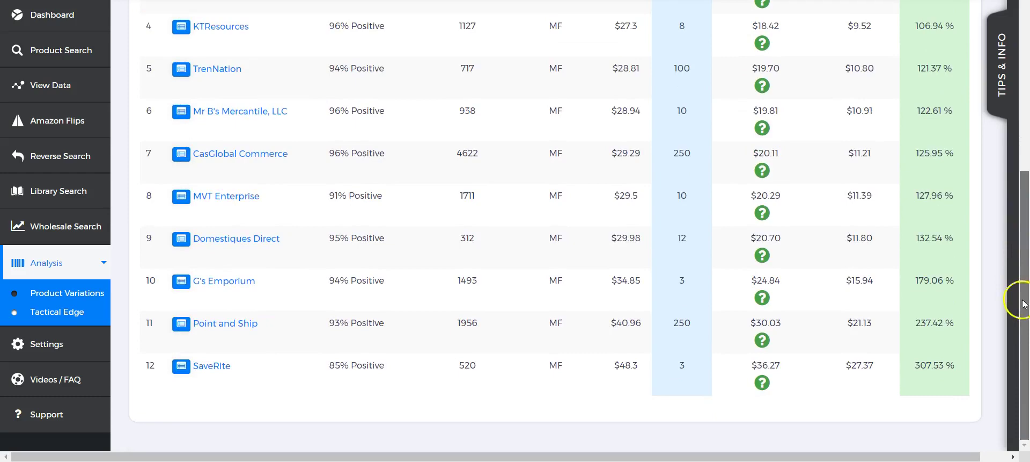
left_click_drag(1023, 230, 1022, 104)
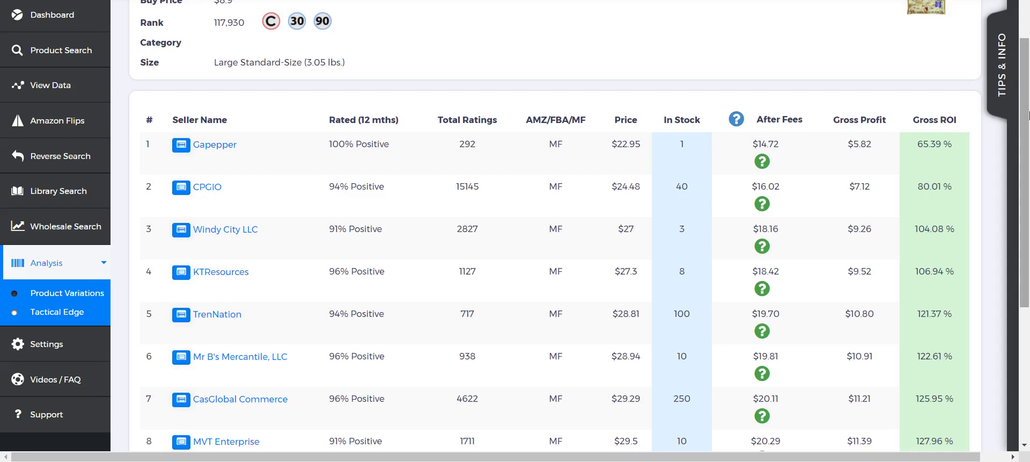
left_click_drag(1020, 86, 1022, 24)
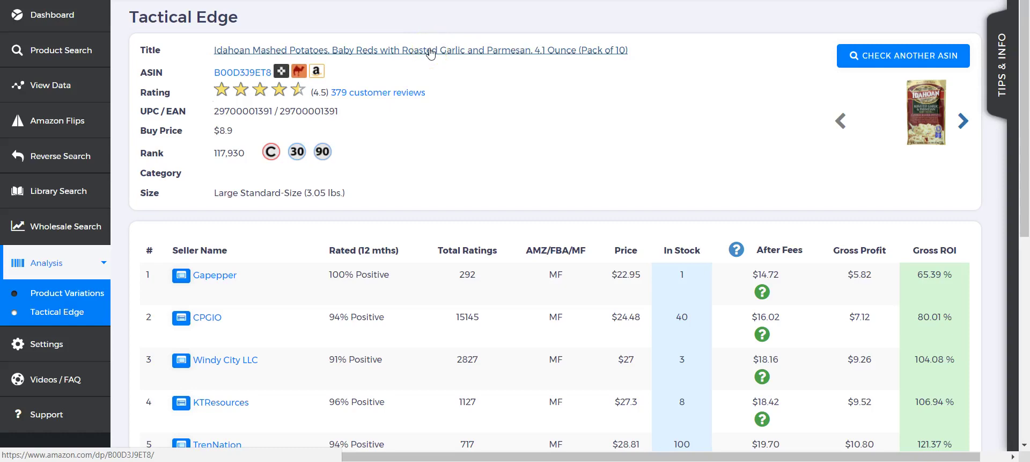
Open the ASIN link's Product Variations page in a new tab.
left_click(249, 78)
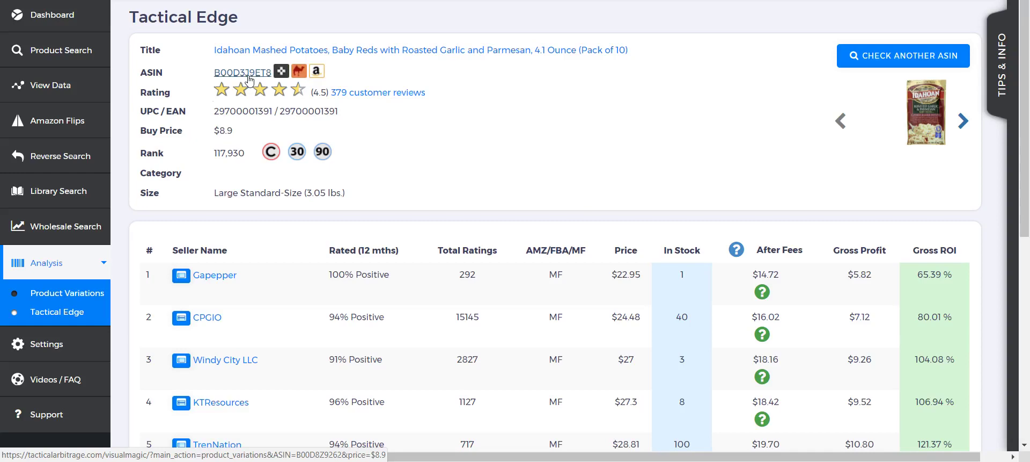
right_click(249, 79)
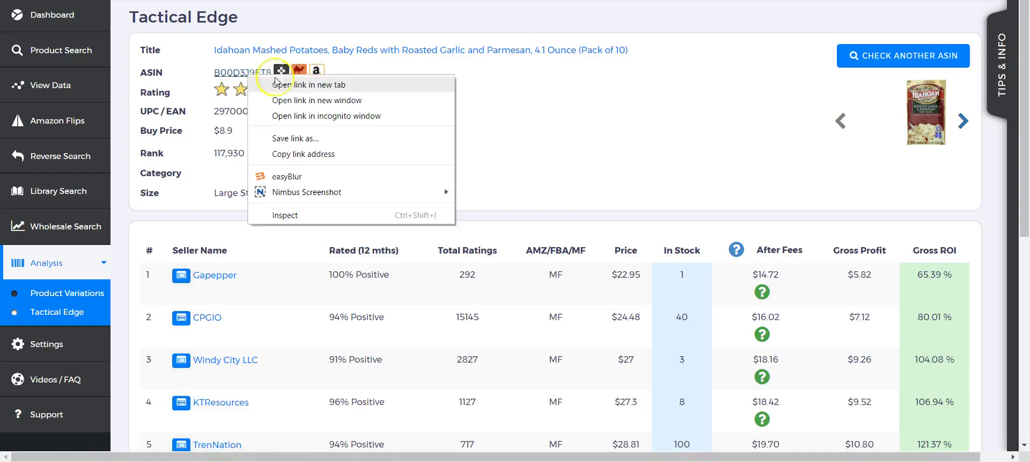
left_click(290, 87)
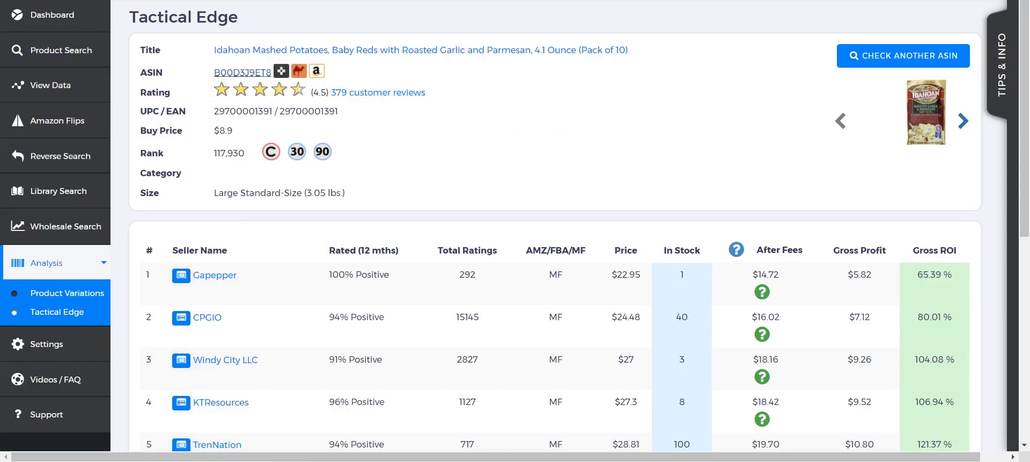
Fetch all 38 review pages for B00D8Z9262's variations and dismiss the session-expired notice.
key("alt+Left")
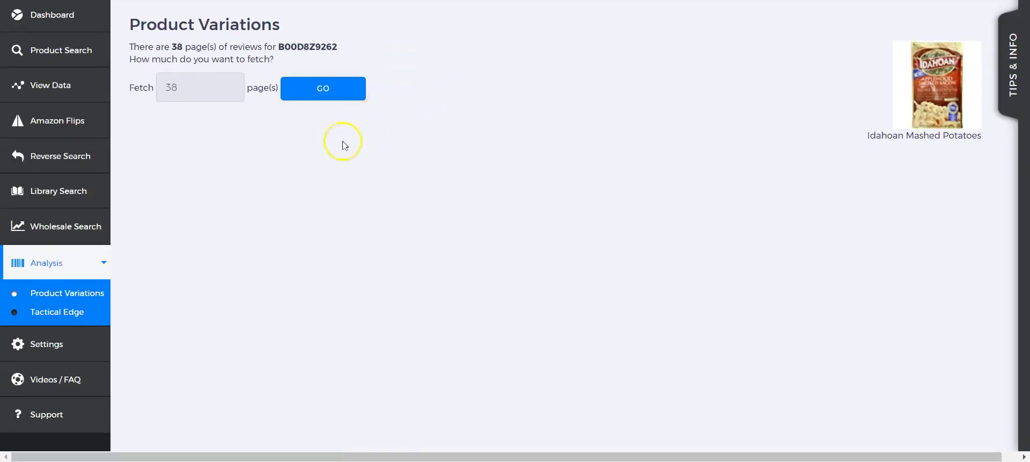
left_click(303, 96)
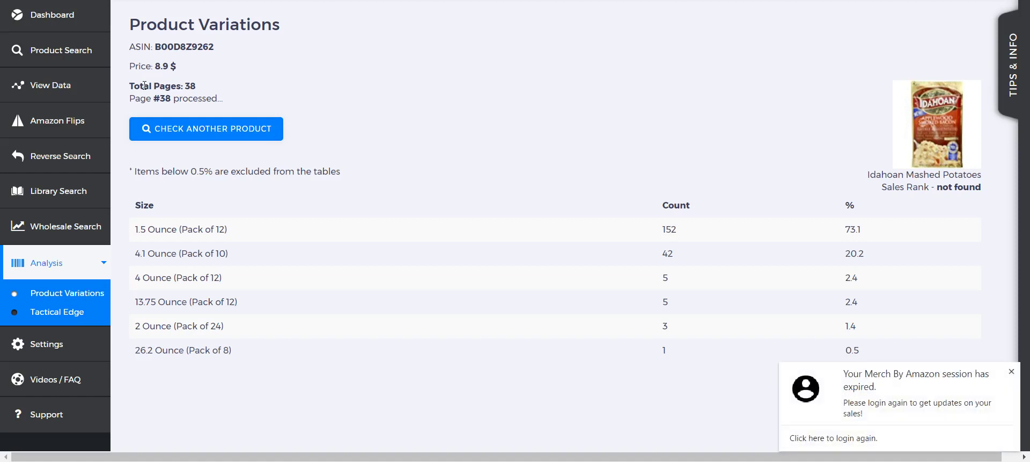
left_click(1012, 372)
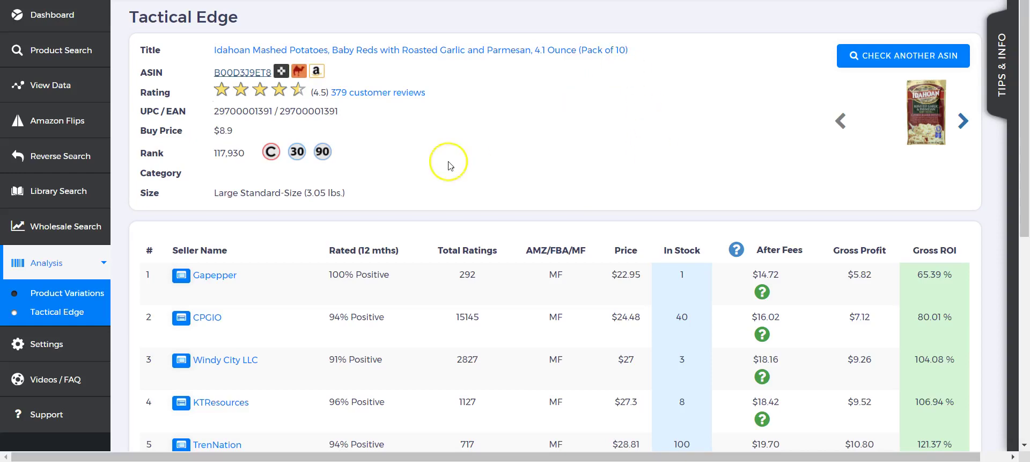
mouse_move(279, 73)
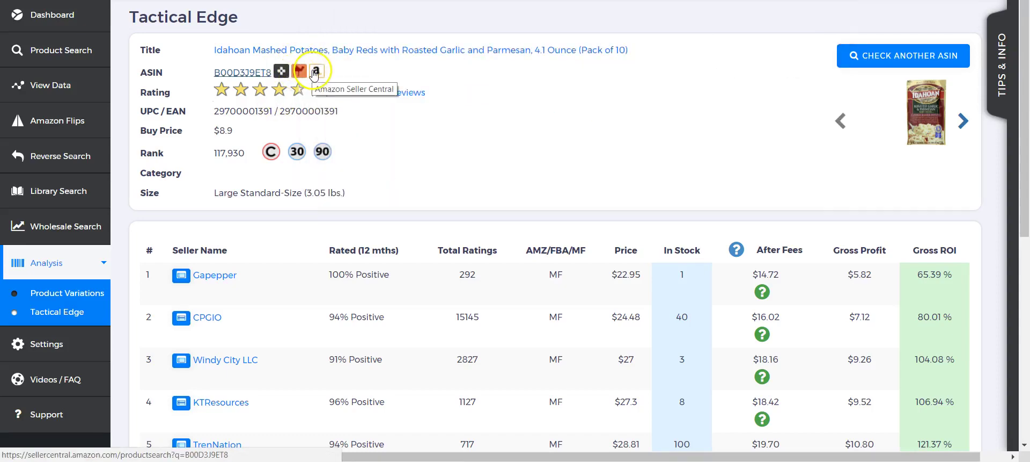
left_click(316, 74)
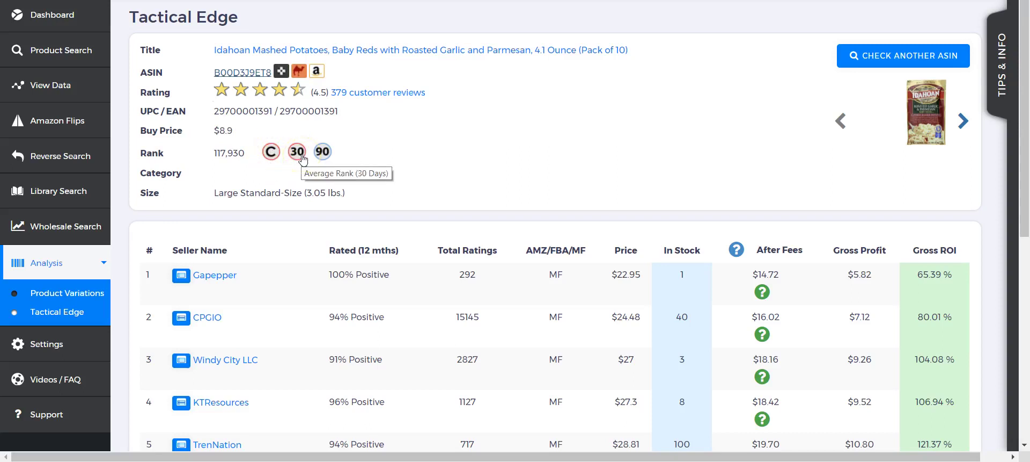
left_click(331, 157)
left_click(271, 154)
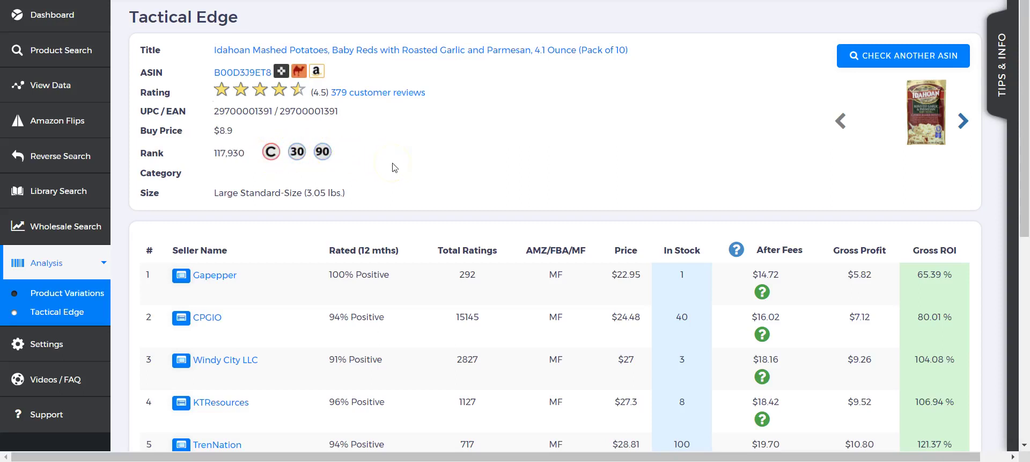
left_click(964, 120)
left_click(966, 122)
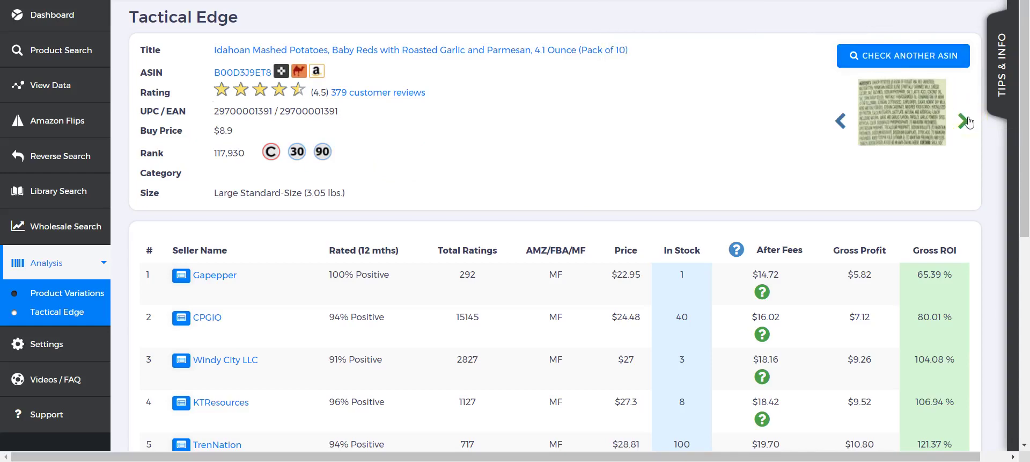
left_click(966, 121)
left_click(966, 121)
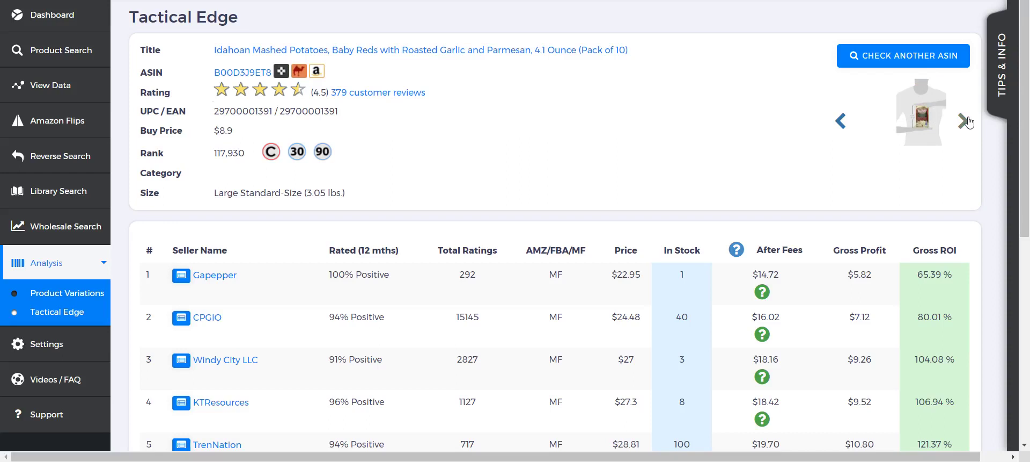
left_click(842, 123)
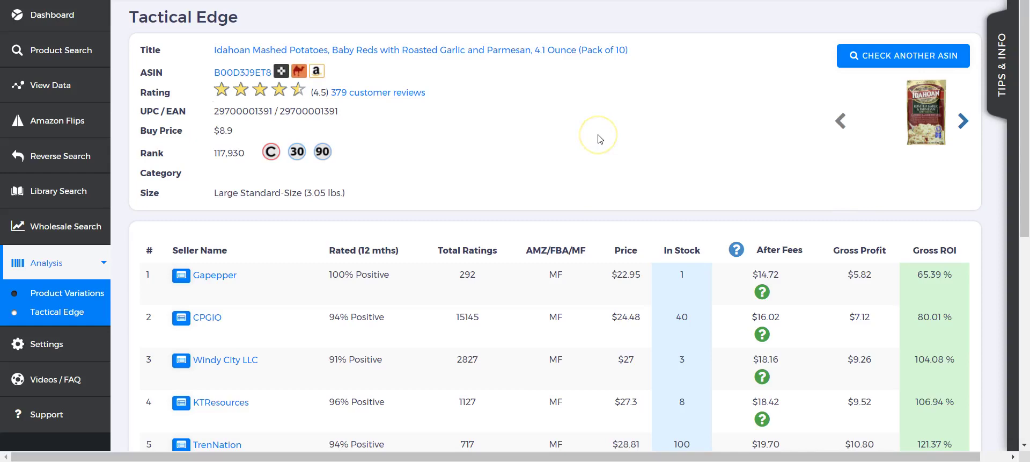
Scroll the seller table down to rows 1–10, ending at G's Emporium ($34.85, 179.06% ROI).
scroll(600, 139, "down", 2)
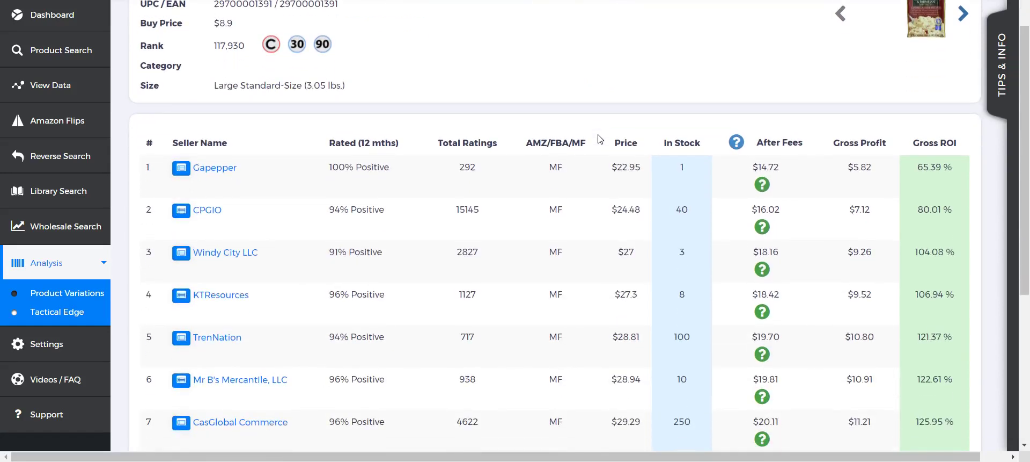
scroll(600, 139, "down", 2)
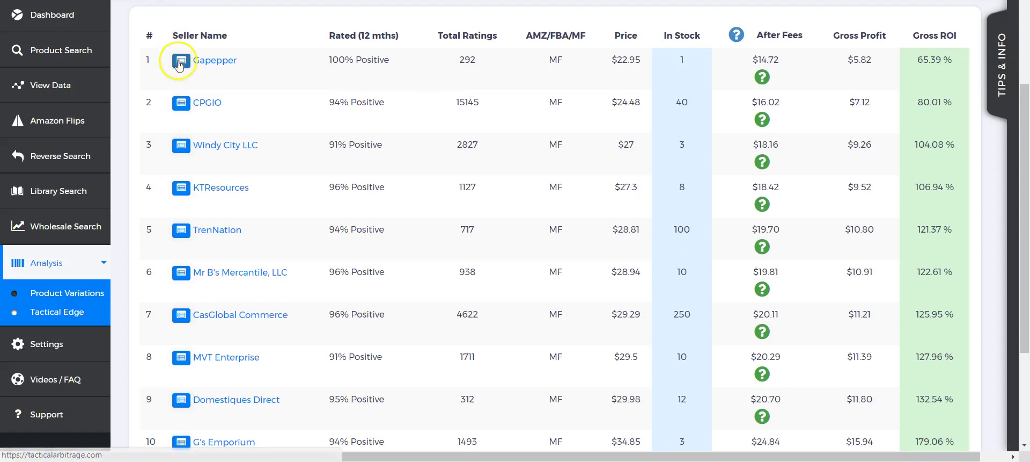
left_click(226, 60)
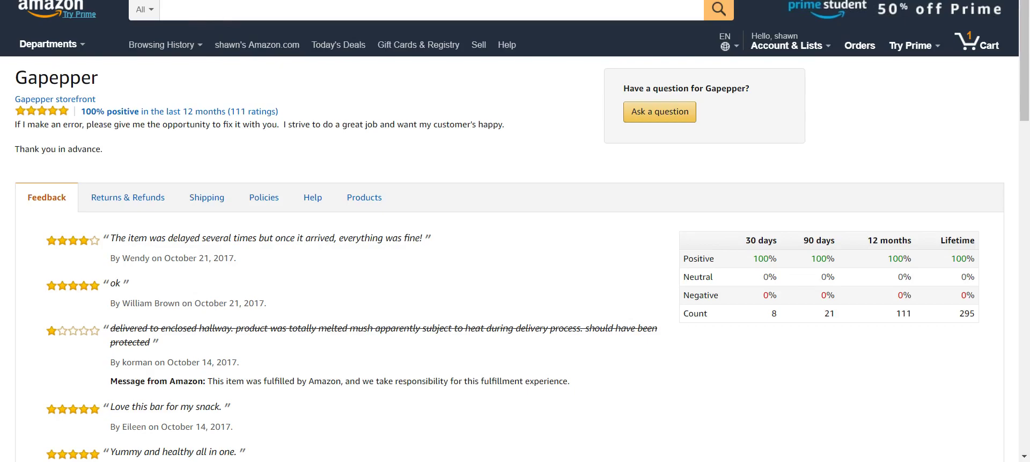
key("alt+Left")
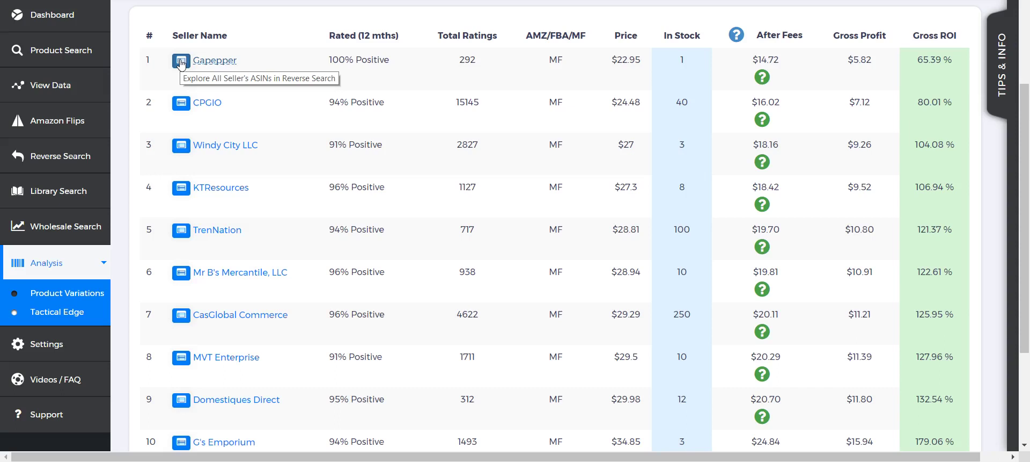
left_click(354, 70)
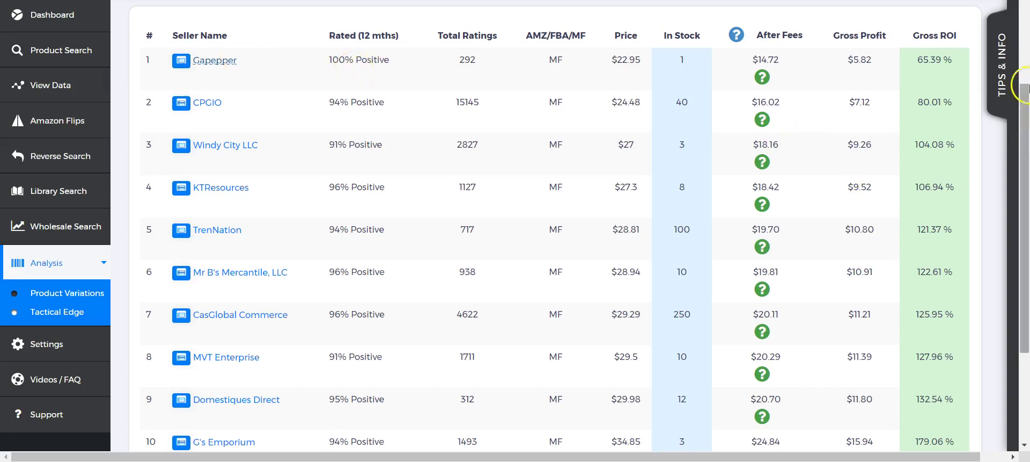
left_click(1026, 101)
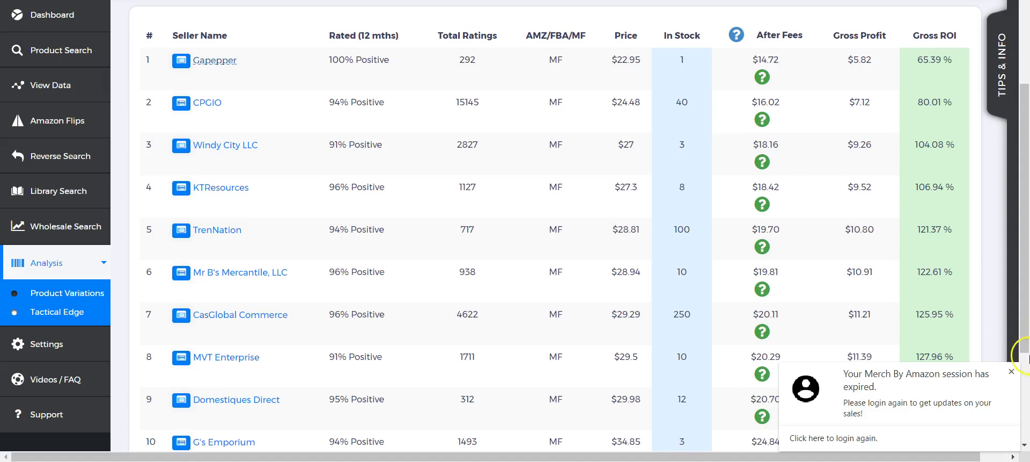
left_click(1011, 372)
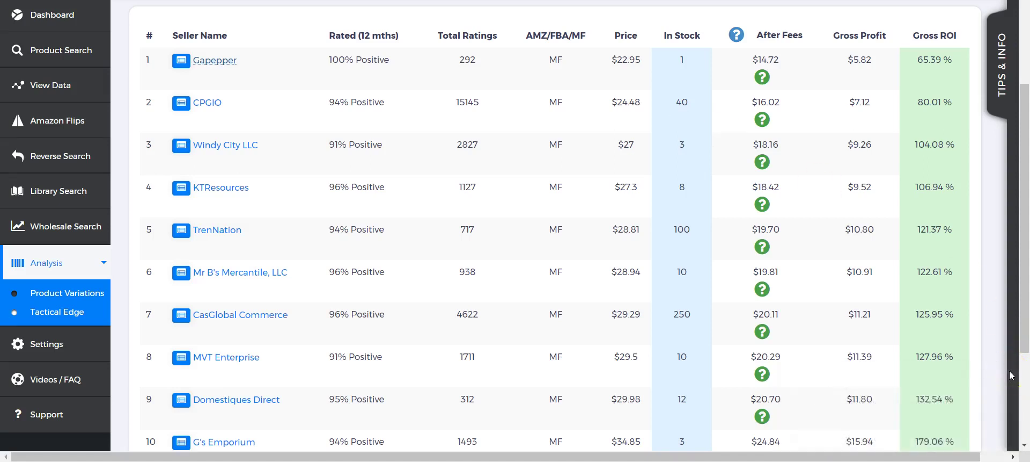